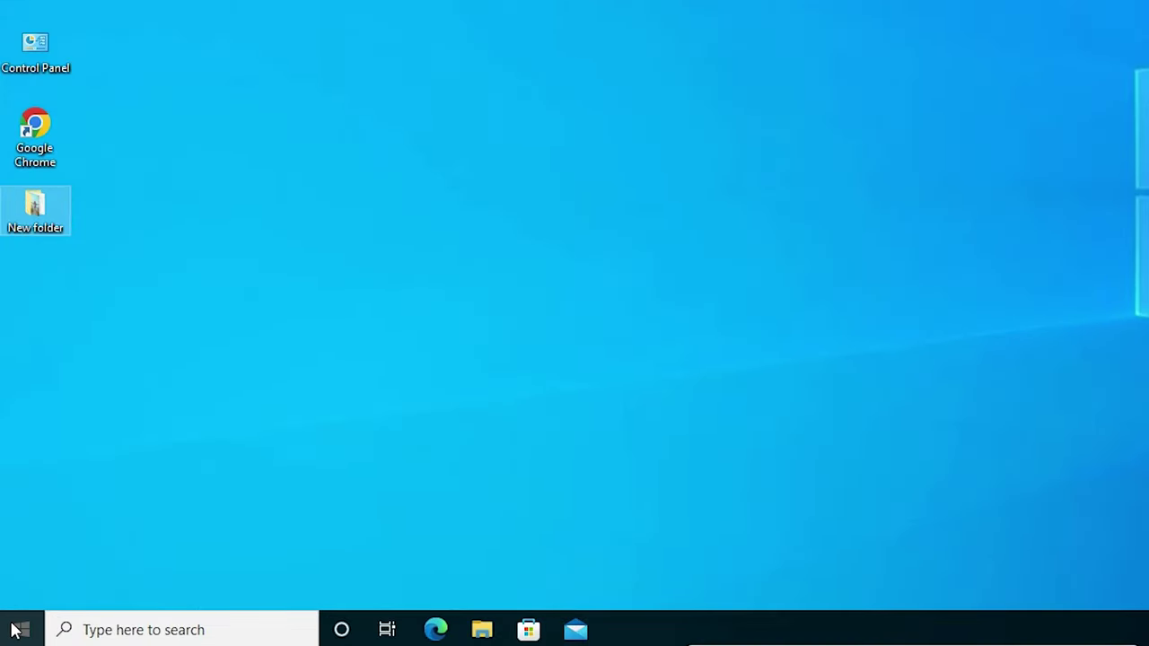
- Launch the Windows Settings app from the Start menu
click(11, 633)
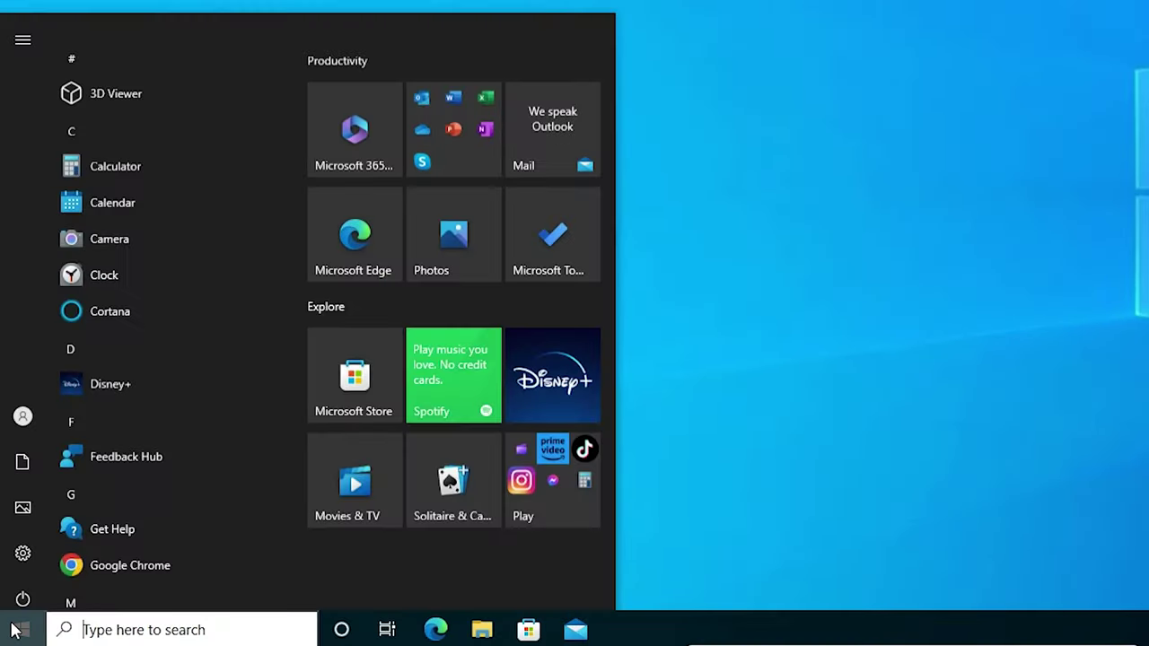
mouse_move(22, 543)
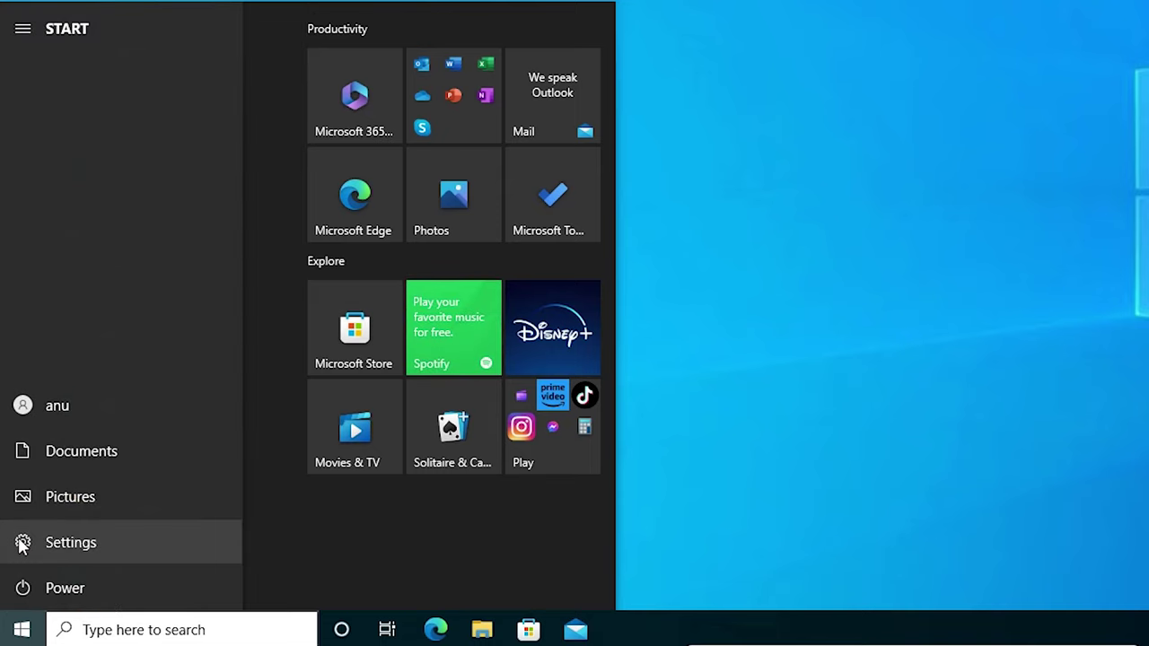
click(69, 544)
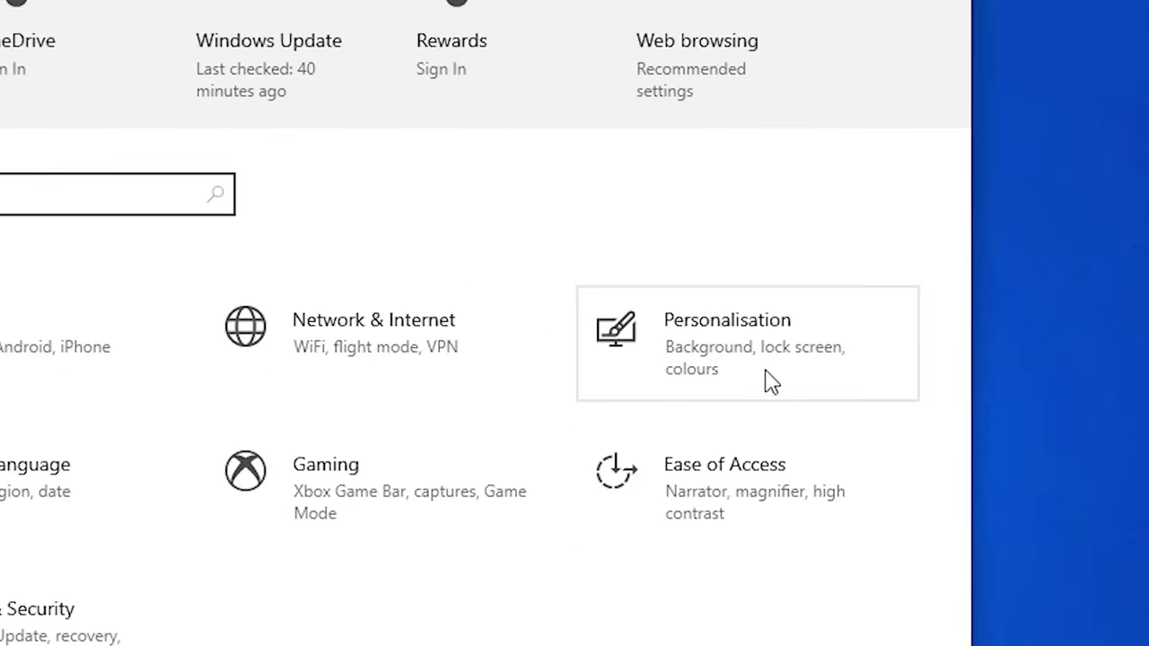
- Go to Personalisation > Themes to see the current Custom theme and other theme choices
click(709, 364)
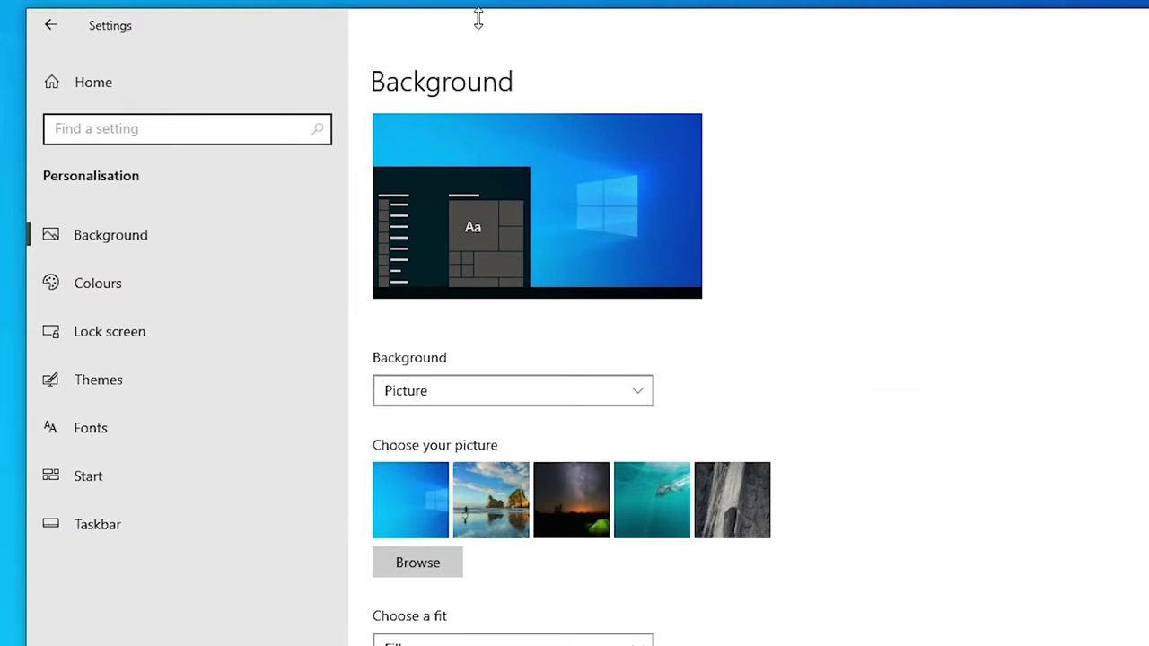
click(126, 395)
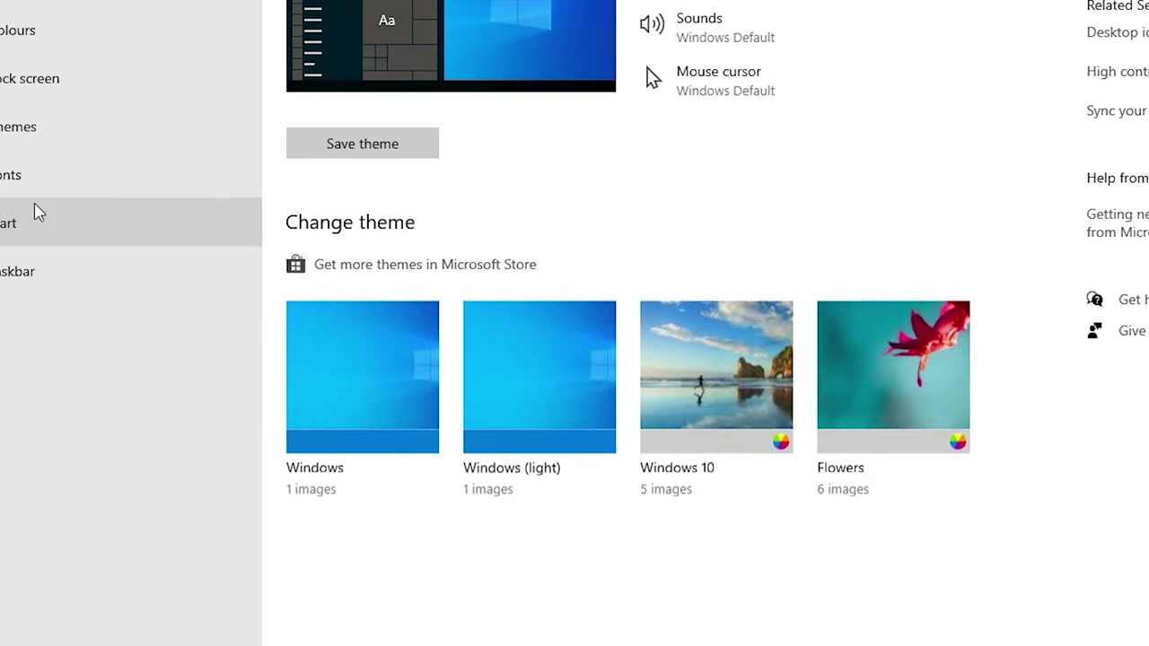
click(579, 386)
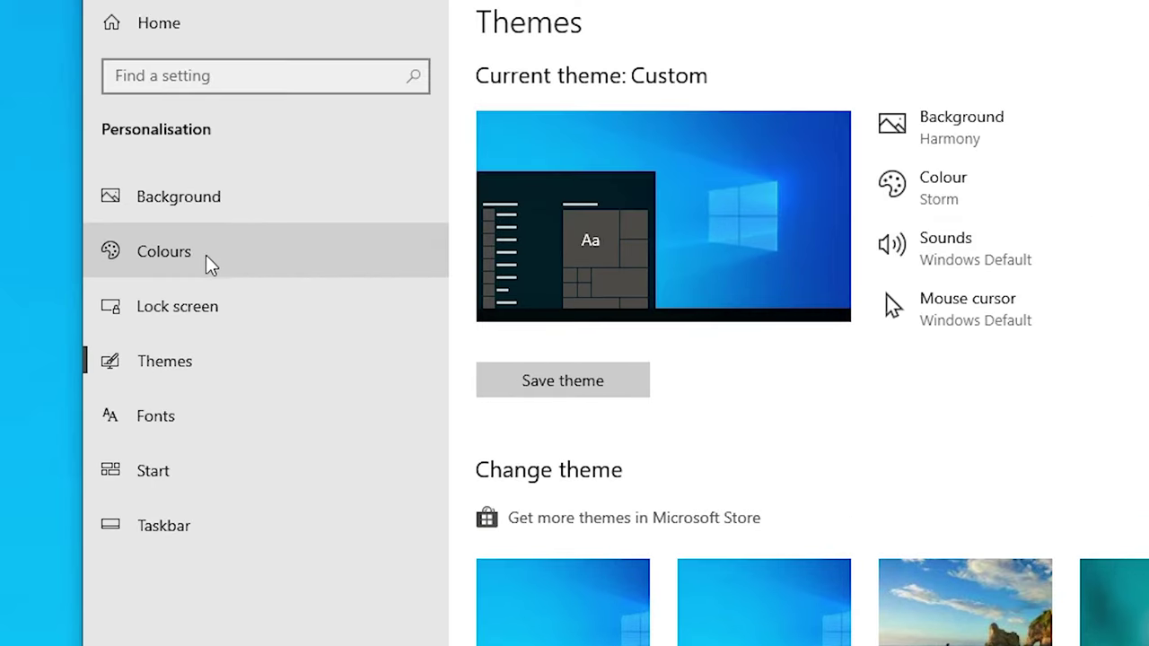
- View Personalisation Colours and scroll down through the accent colour swatches
click(159, 253)
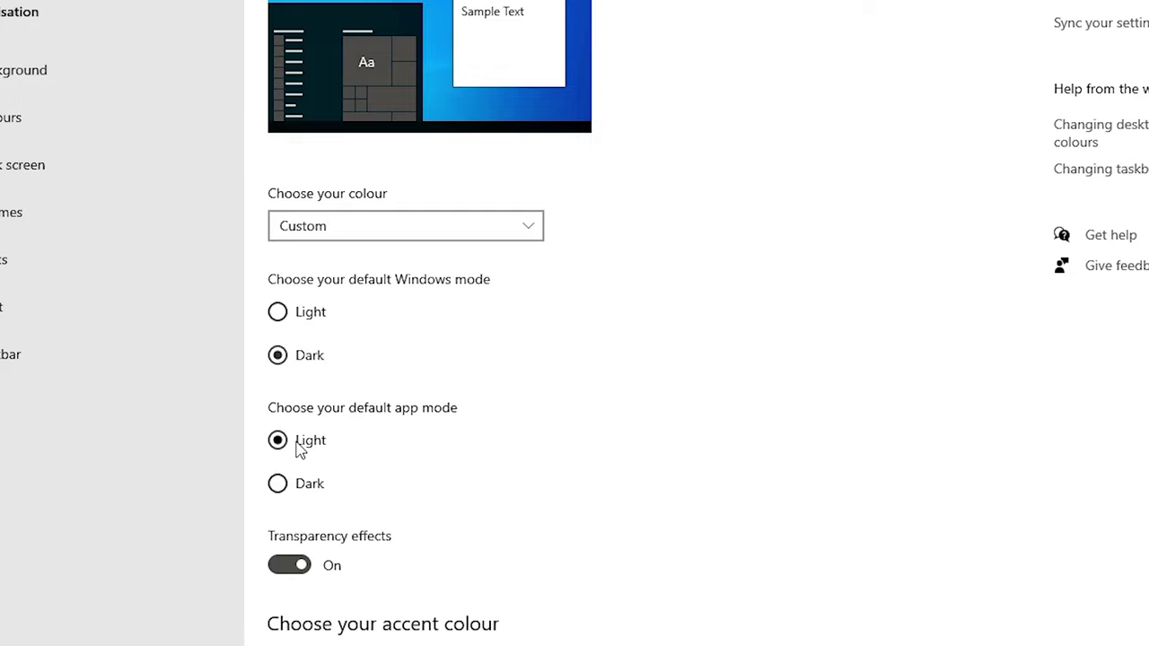
scroll(405, 518, down, 3)
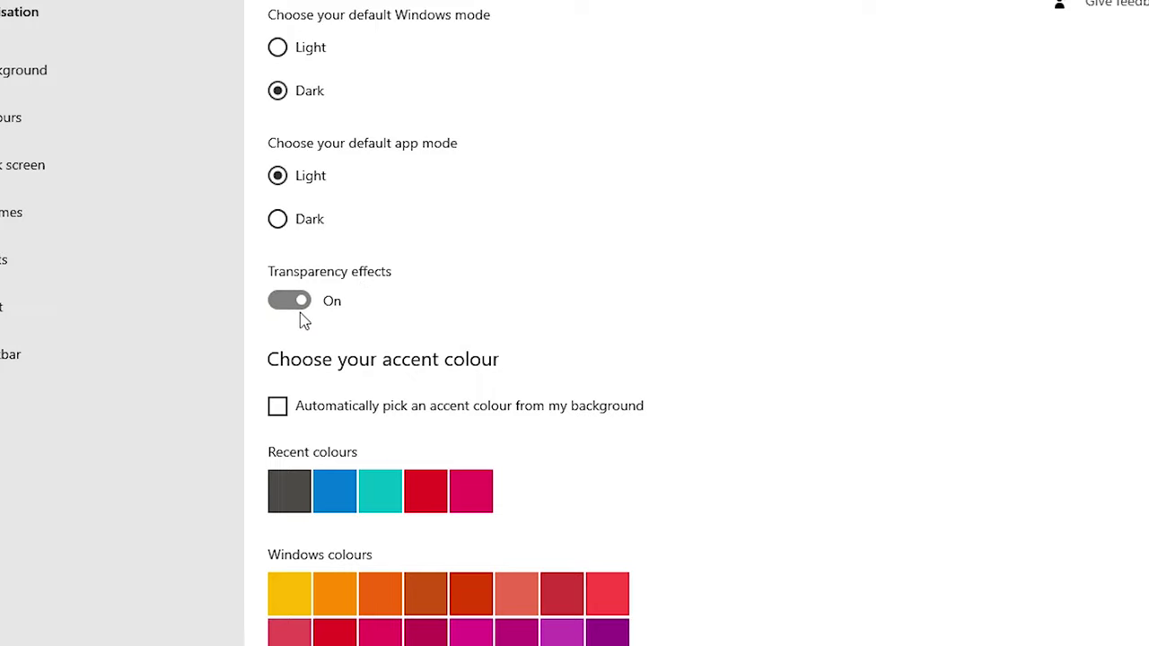
scroll(359, 341, down, 1)
scroll(378, 364, down, 3)
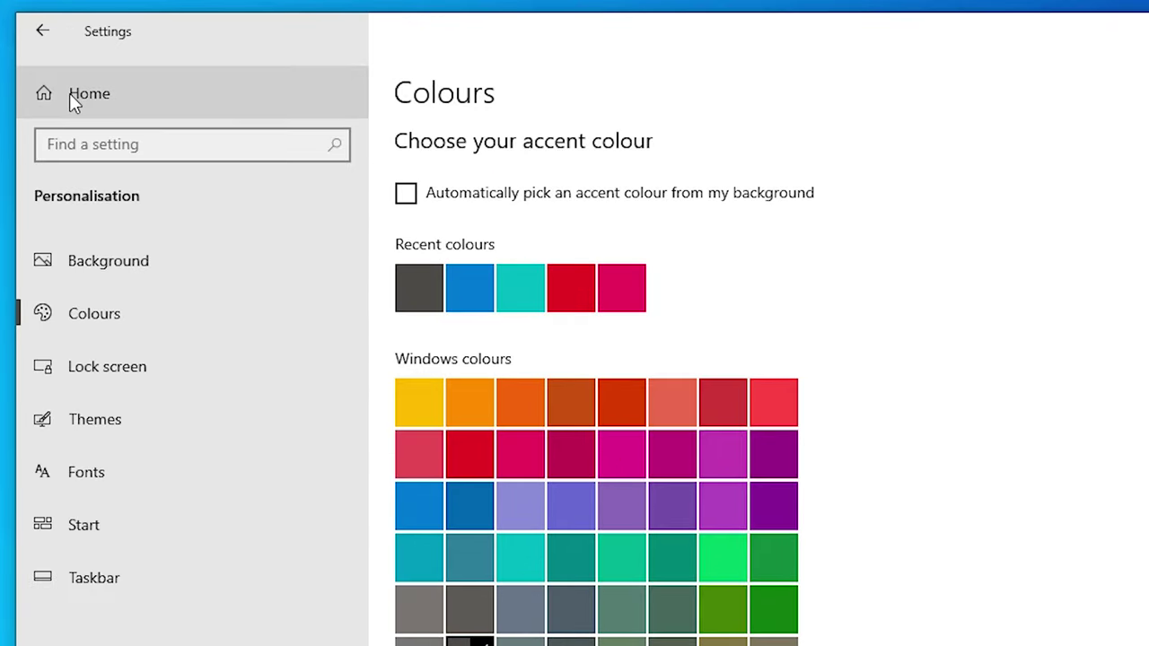
- Return to Settings home and go to System > Display
click(38, 32)
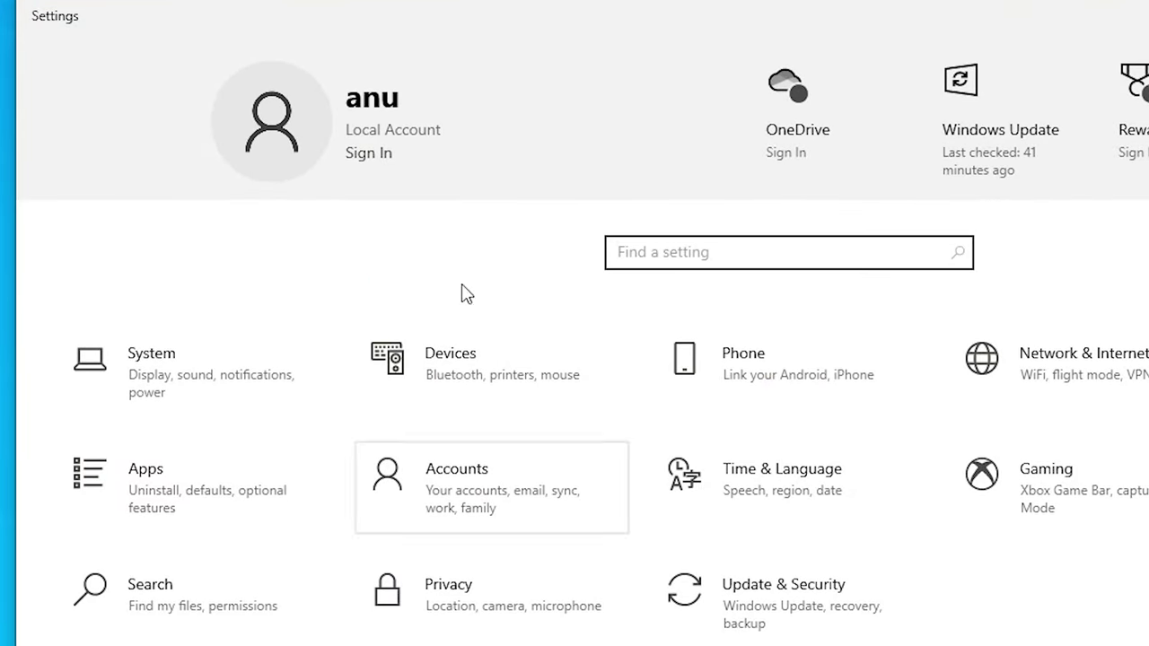
click(167, 355)
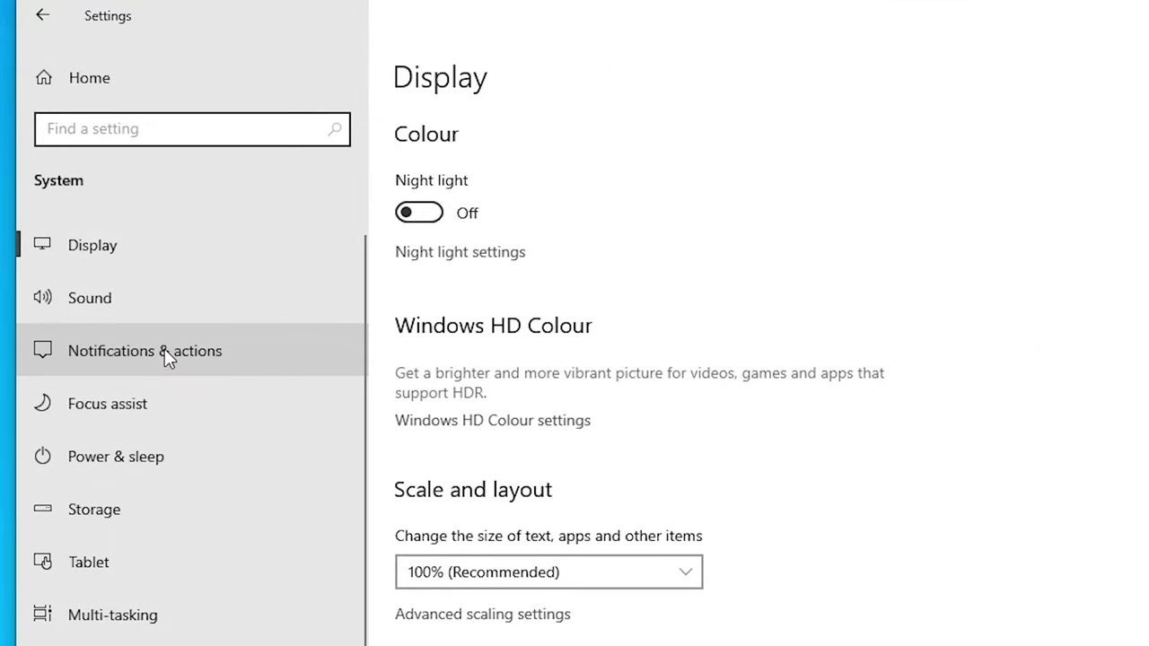
click(123, 239)
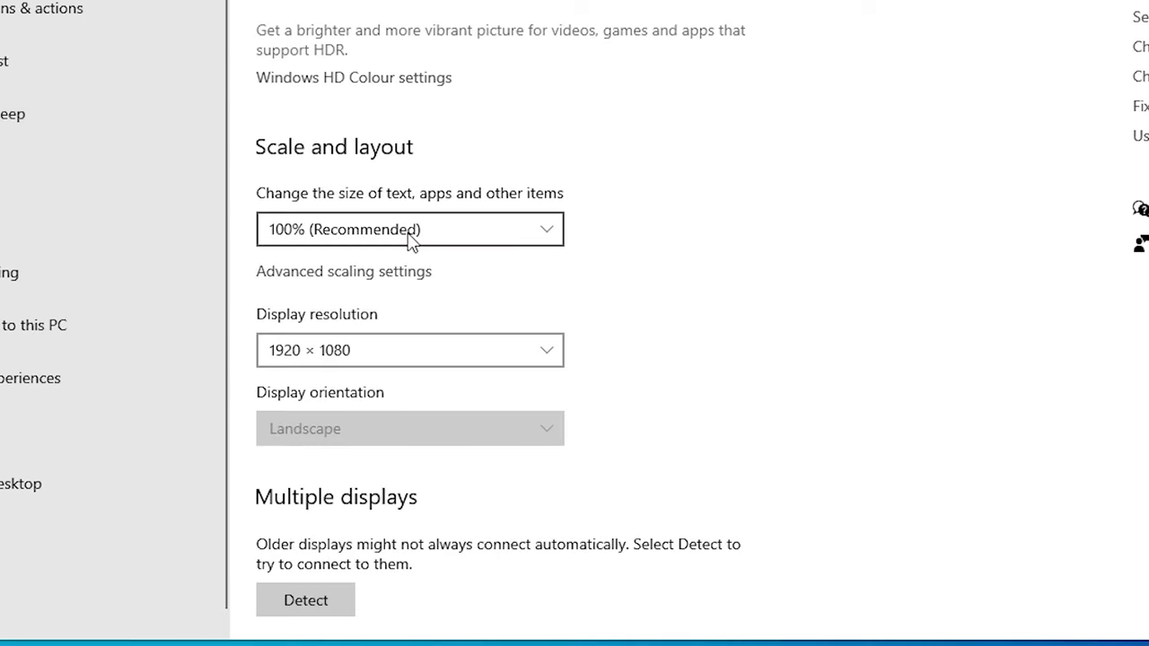
- Keep scaling at 100% (Recommended) and resolution at 1920 × 1080
click(410, 236)
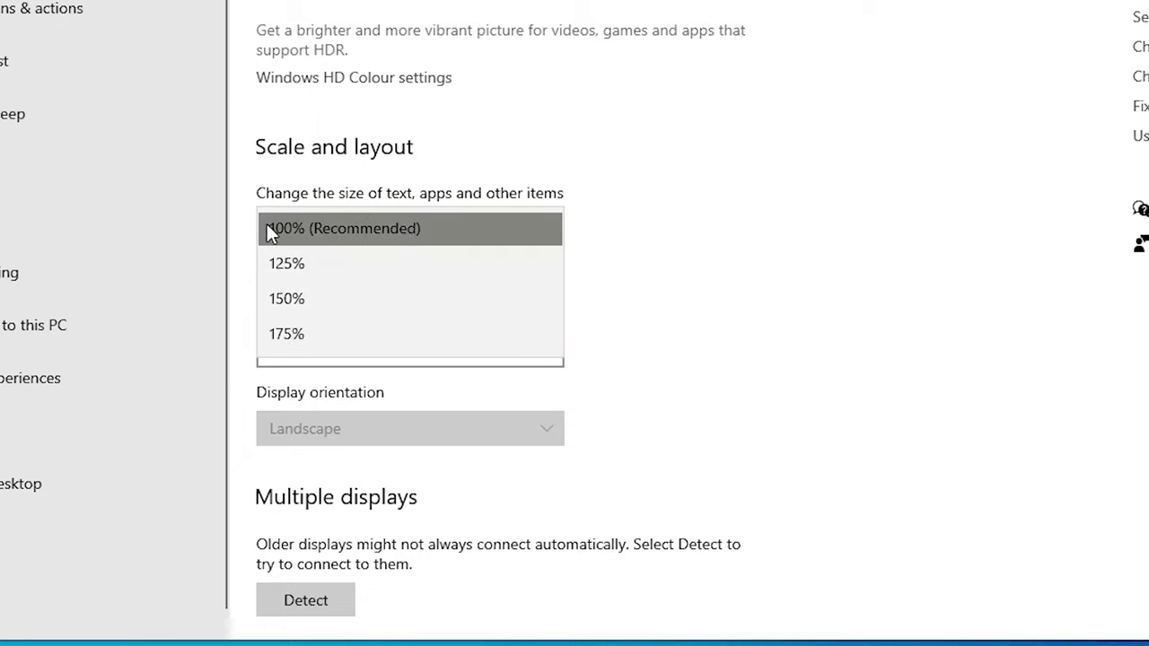
click(321, 230)
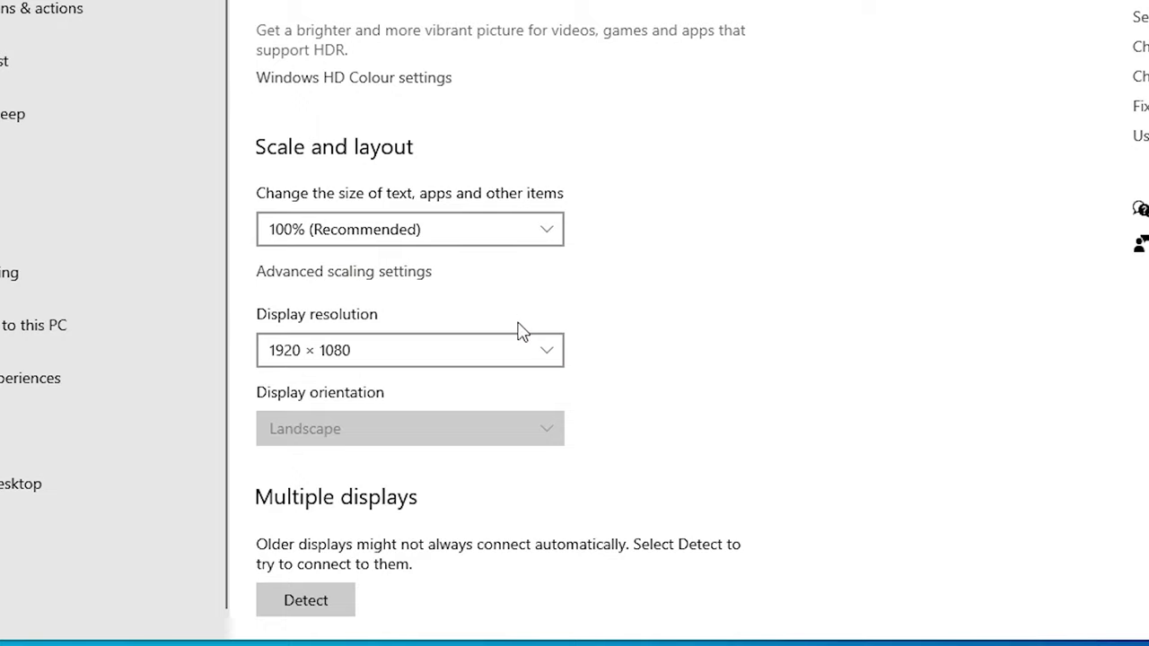
click(369, 348)
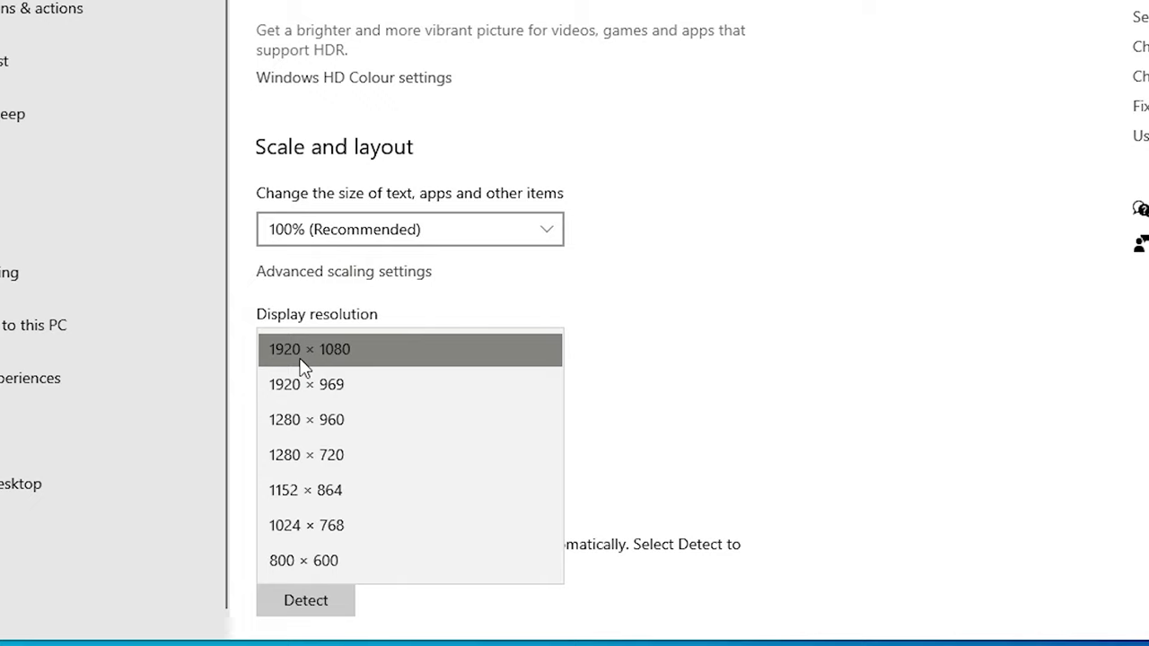
click(354, 362)
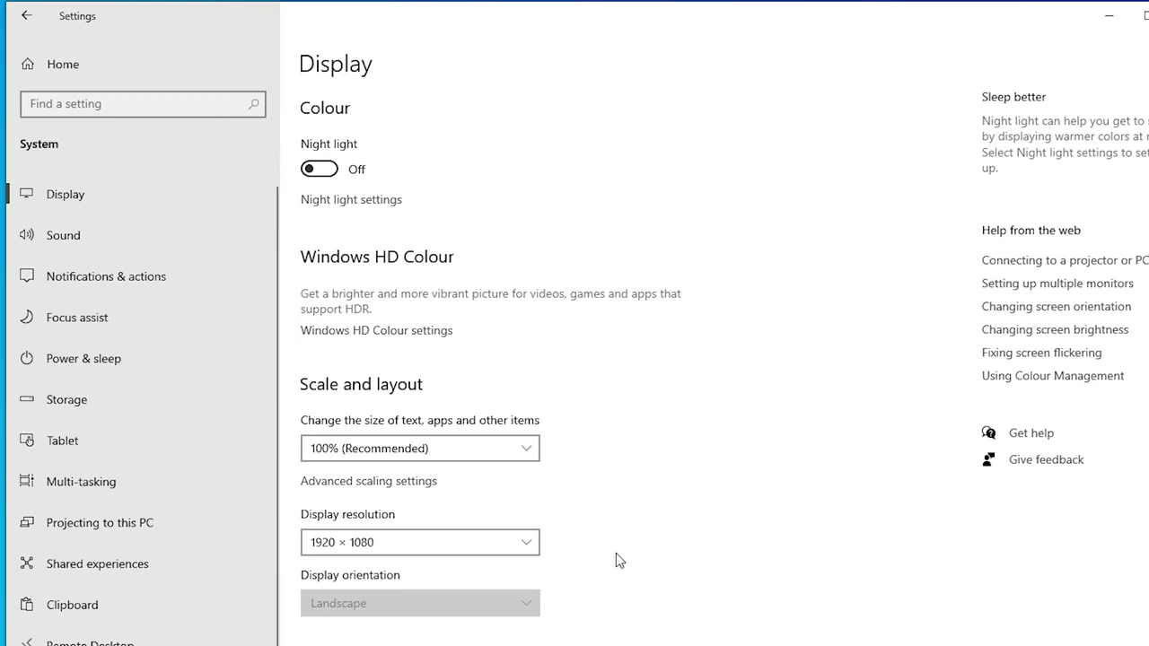
- Go to Ease of Access > Display and check the text size slider
click(51, 64)
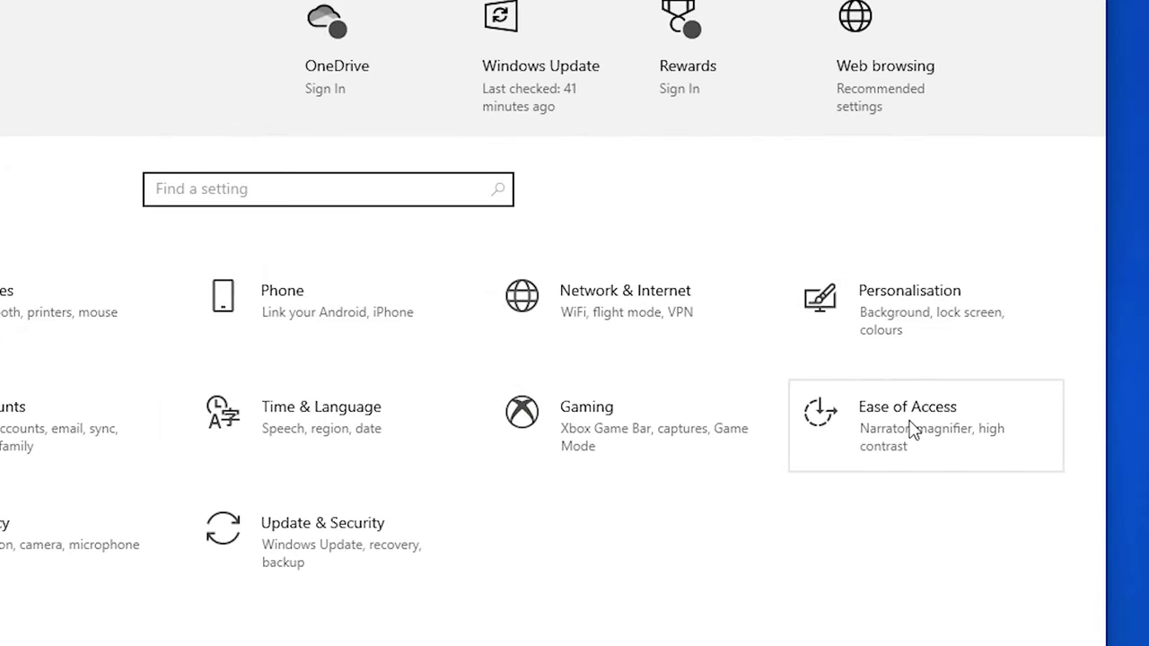
click(912, 429)
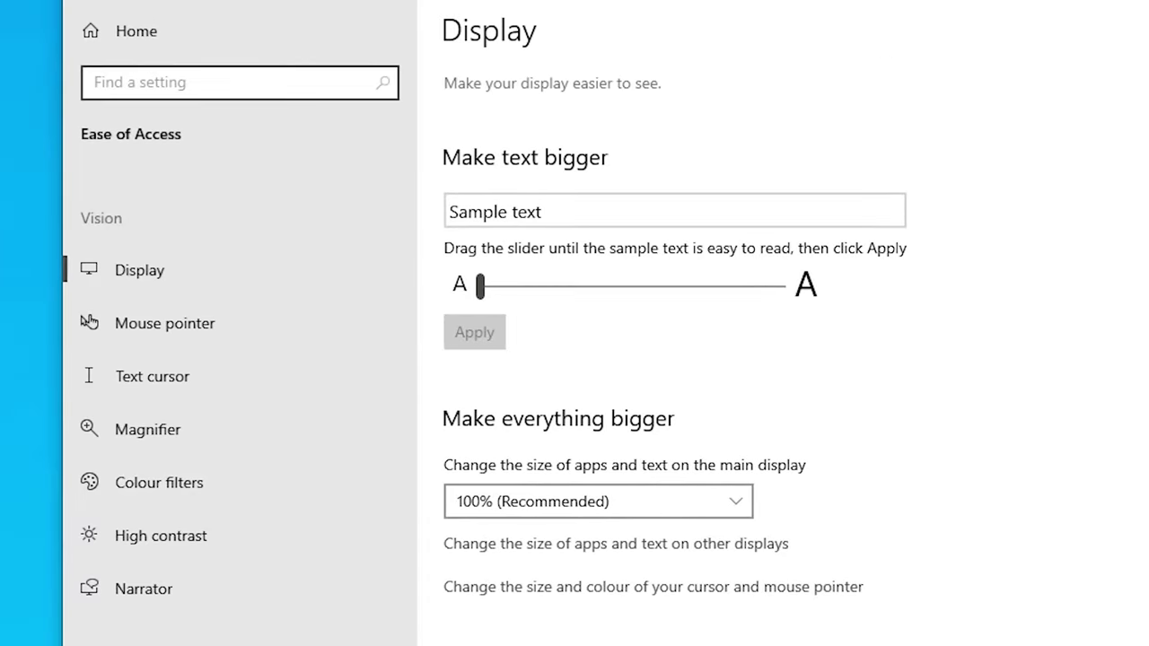
click(203, 280)
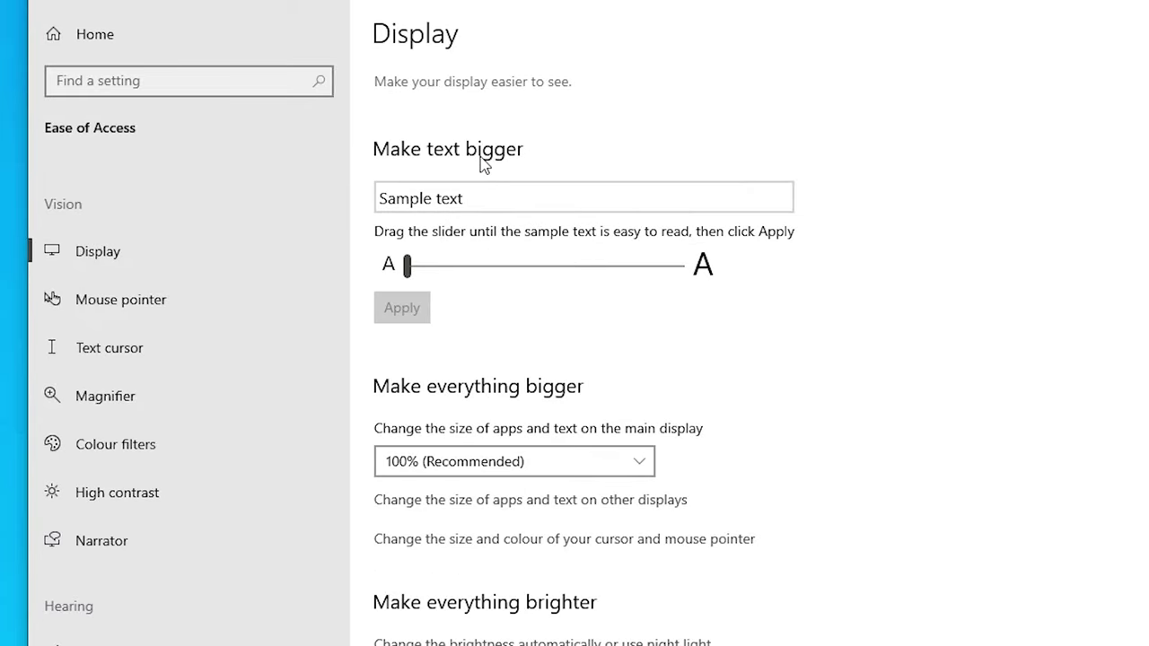
click(408, 267)
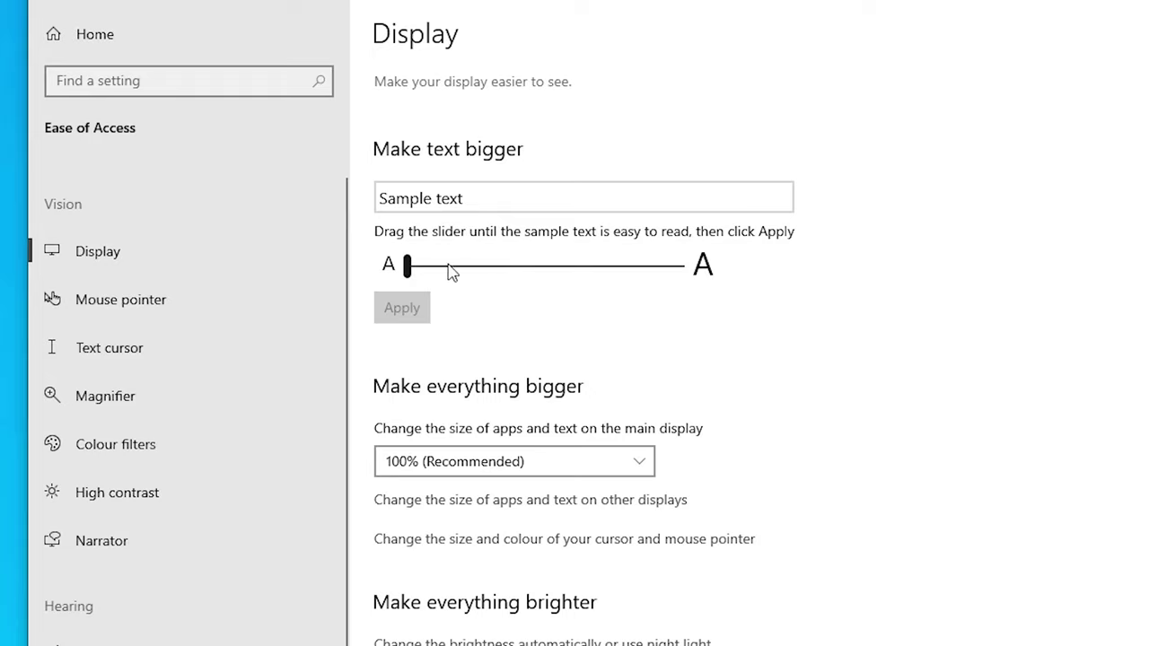
click(405, 267)
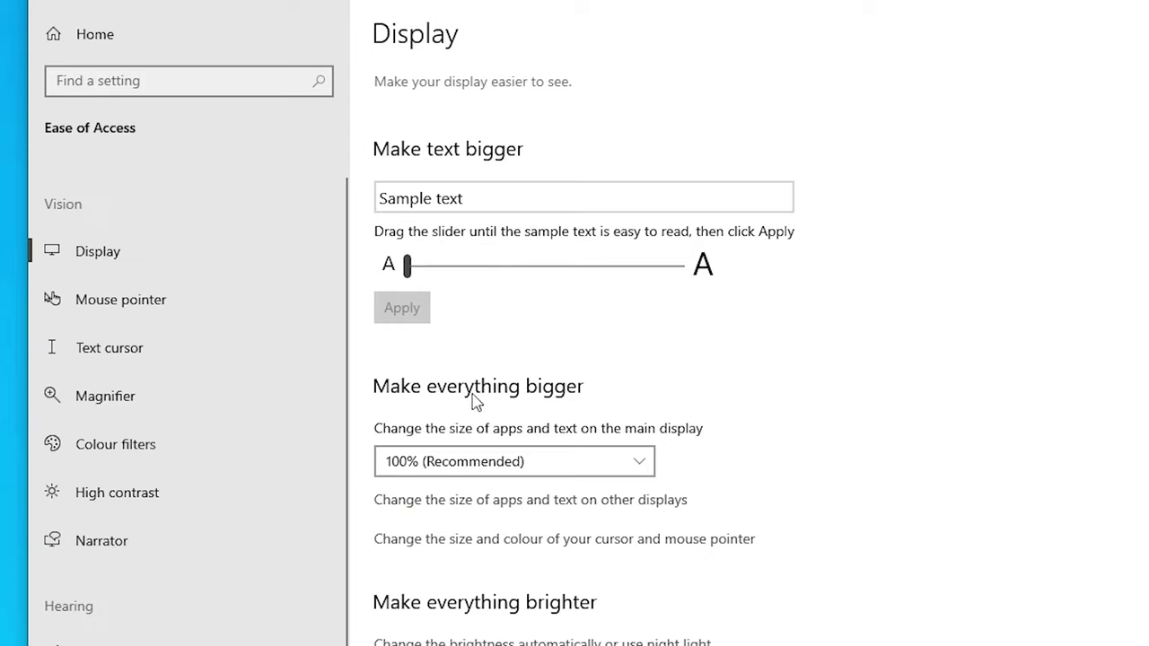
- Keep app and text scaling at 100% (Recommended) and scroll through the display options
click(450, 467)
click(450, 468)
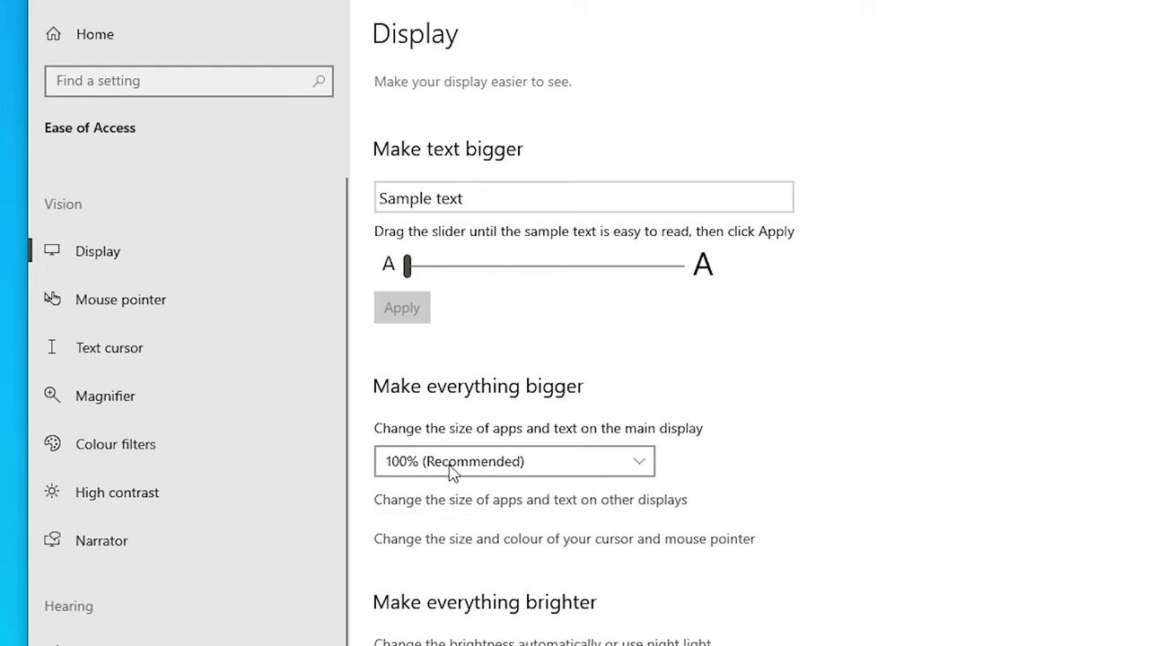
scroll(656, 569, down, 3)
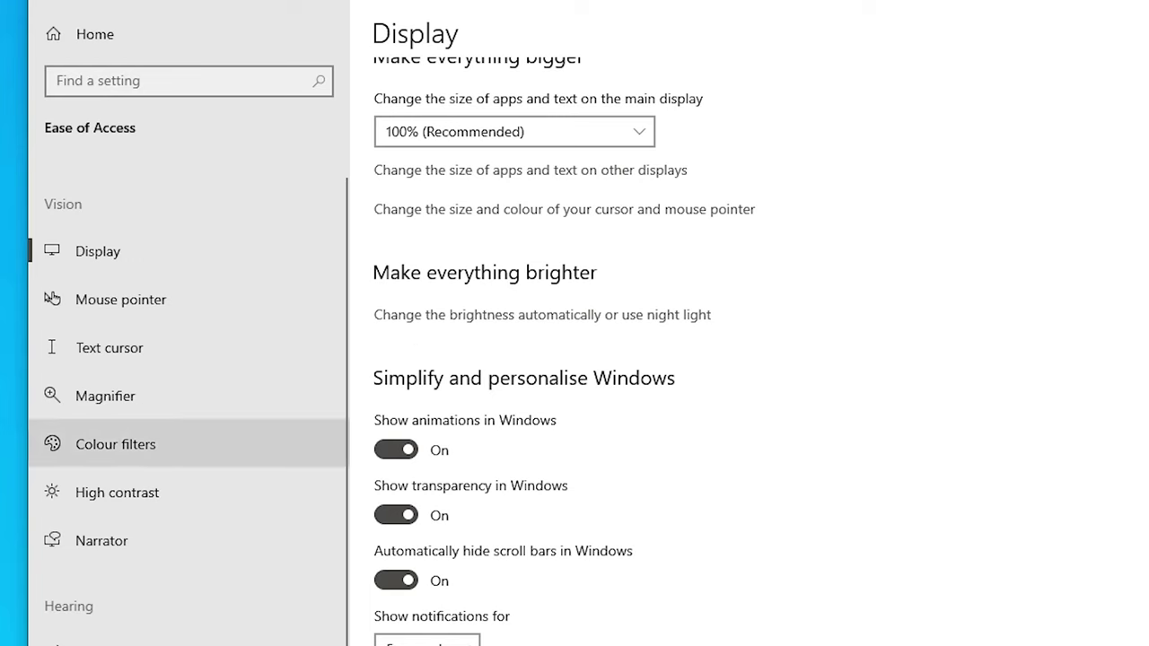
scroll(575, 449, down, 3)
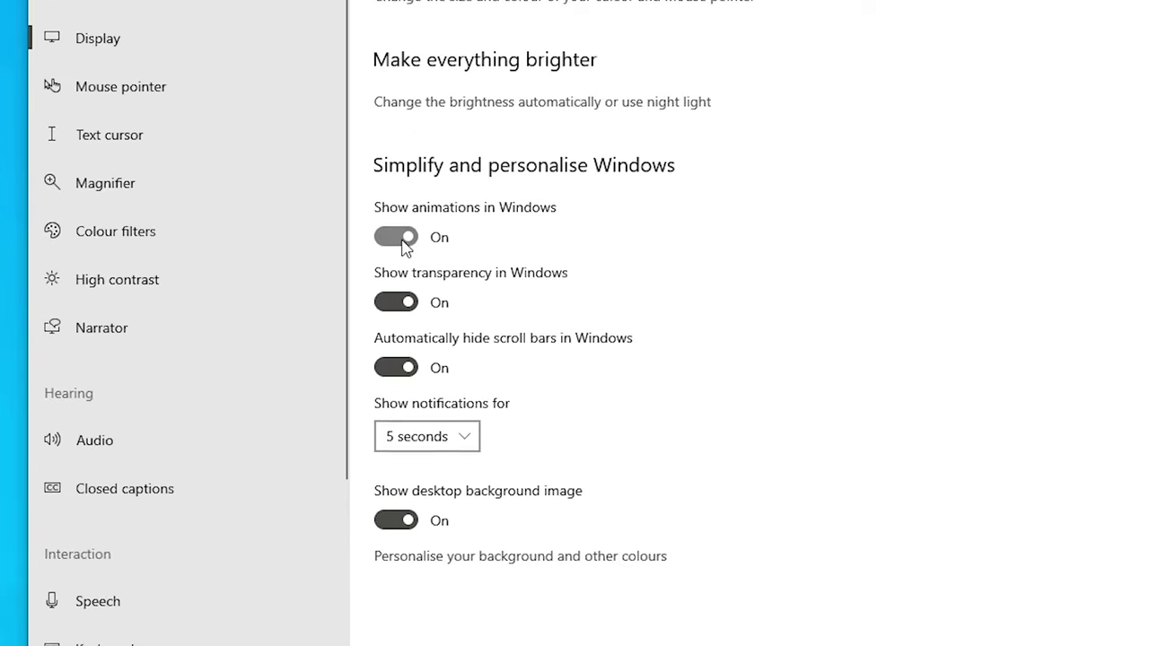
scroll(404, 247, up, 2)
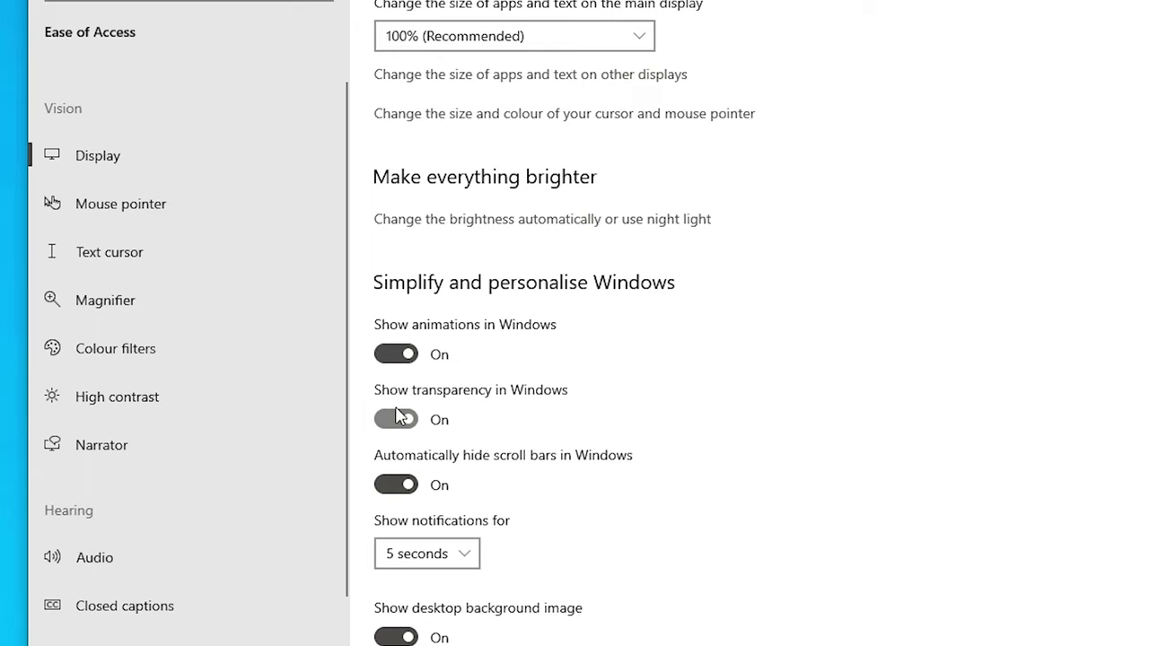
- Review High contrast, then leave Magnifier zoom increments at 100% (default)
click(118, 406)
scroll(118, 417, up, 2)
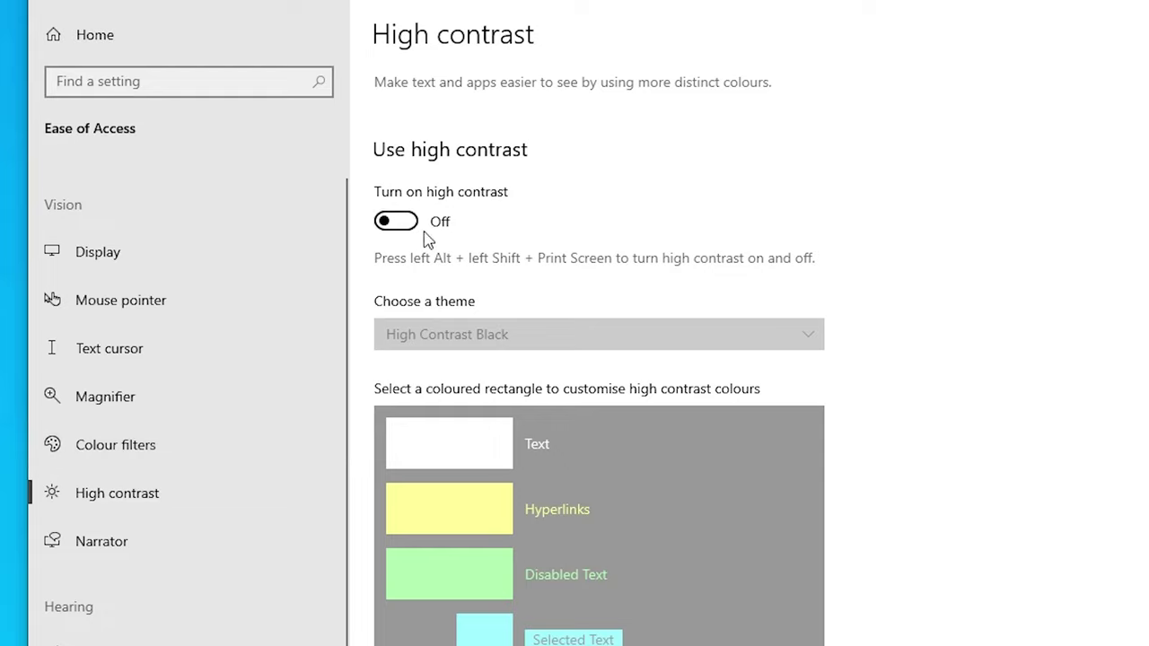
click(148, 388)
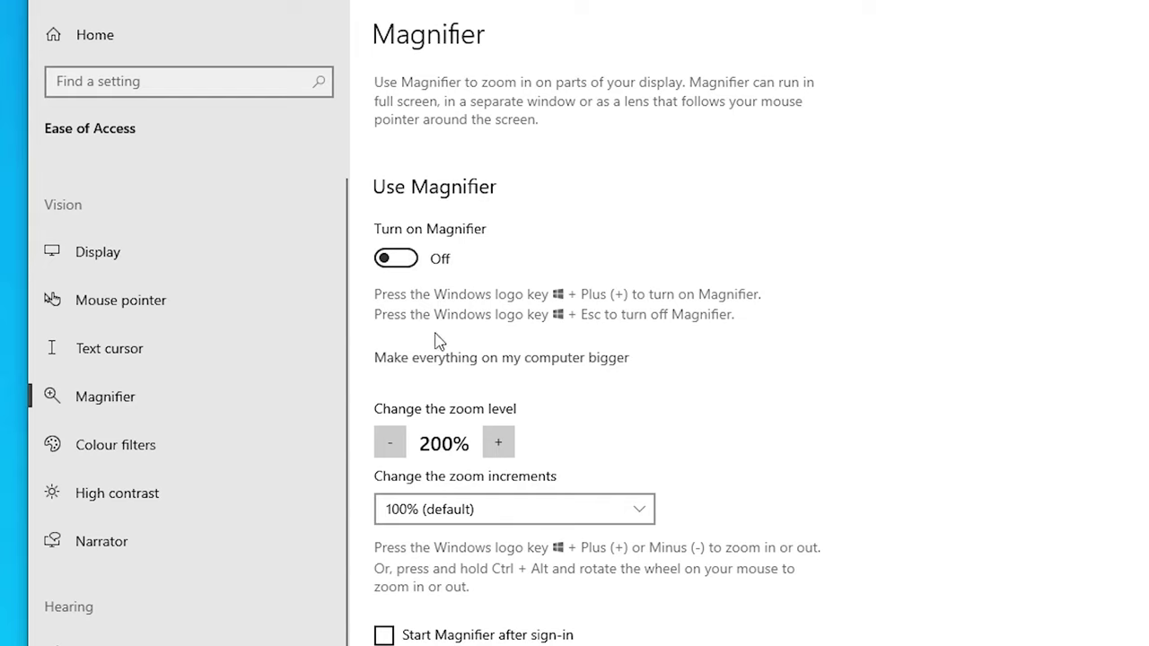
scroll(449, 341, down, 3)
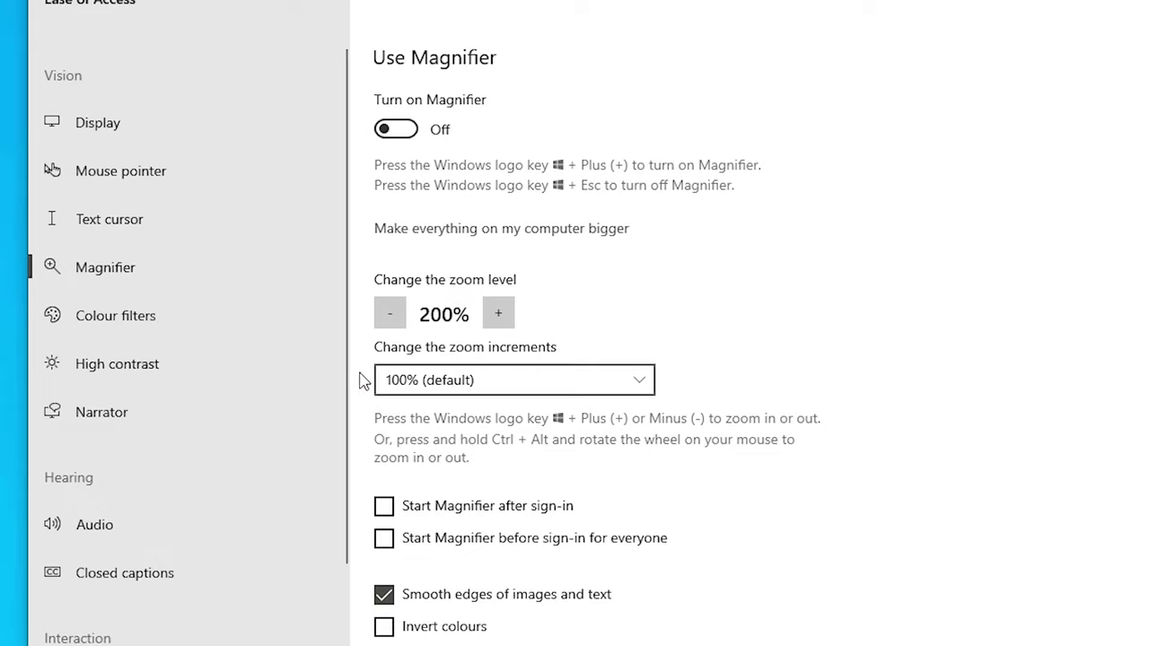
click(436, 387)
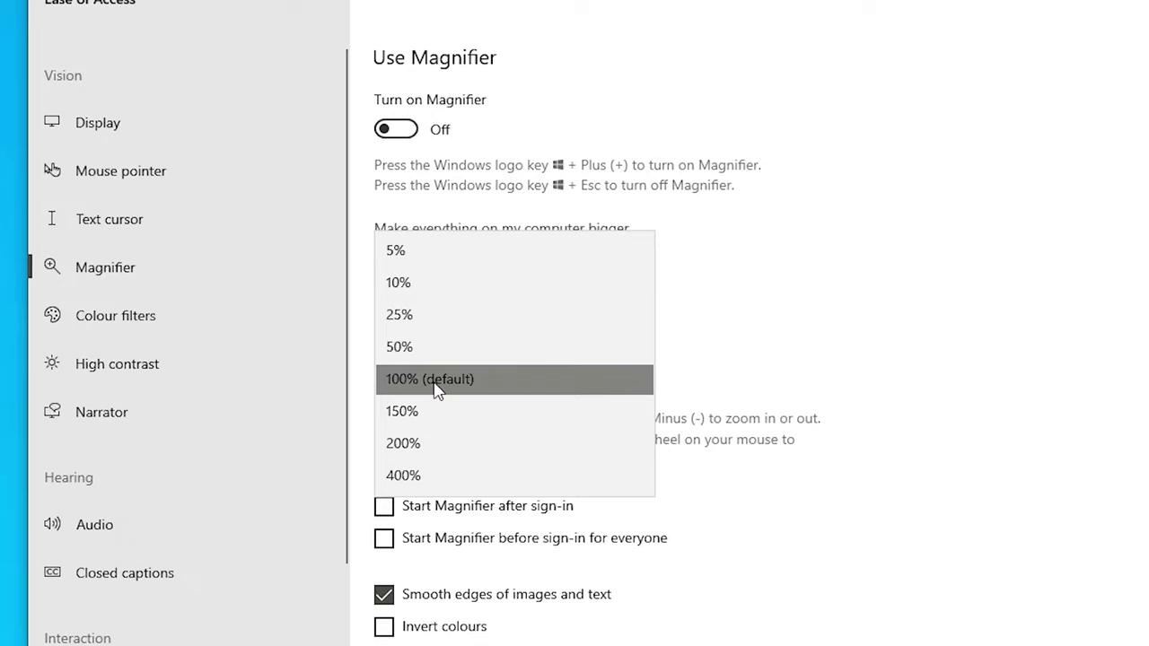
click(435, 380)
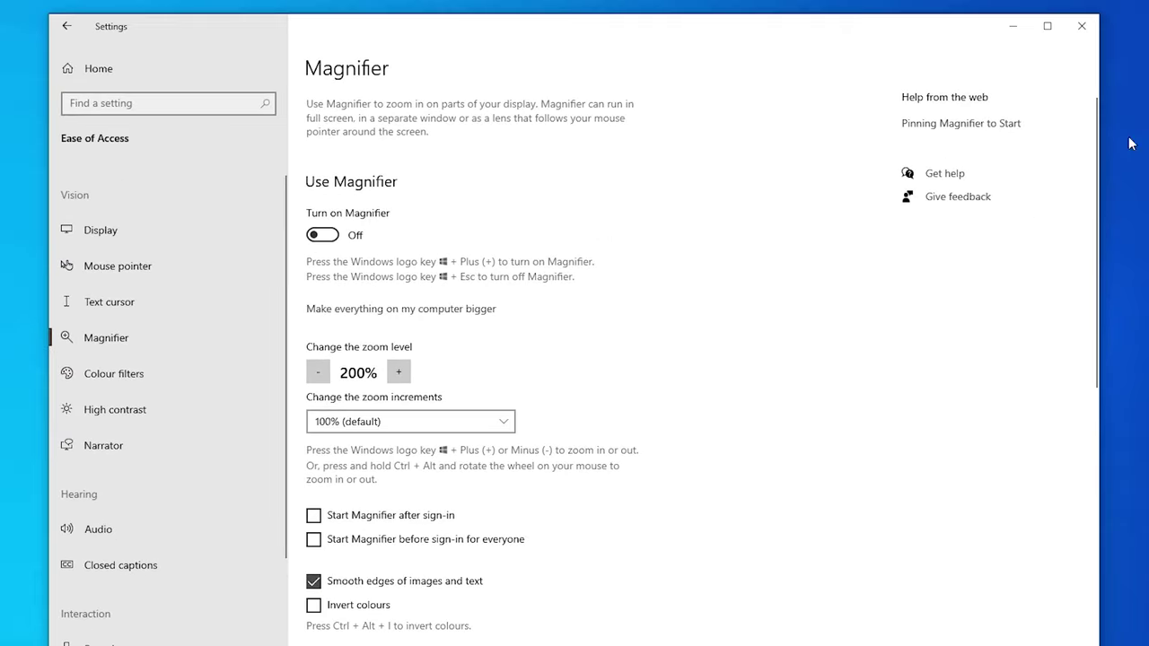
- Close Settings, then open and dismiss the Action Center to show the desktop
click(1082, 26)
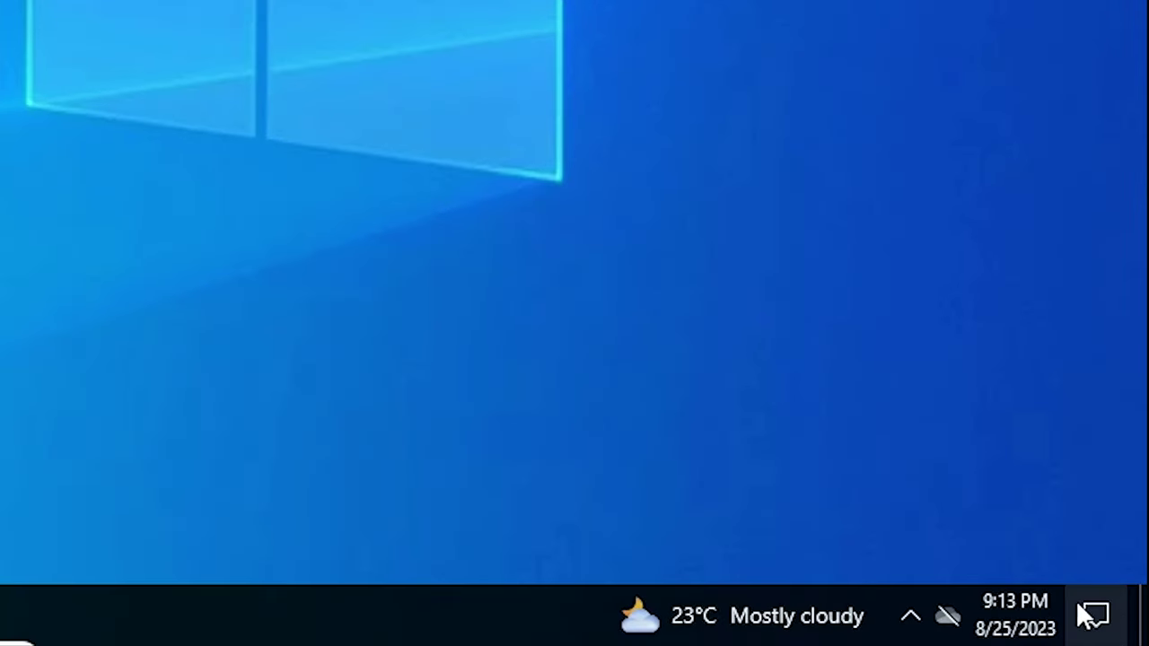
click(1120, 626)
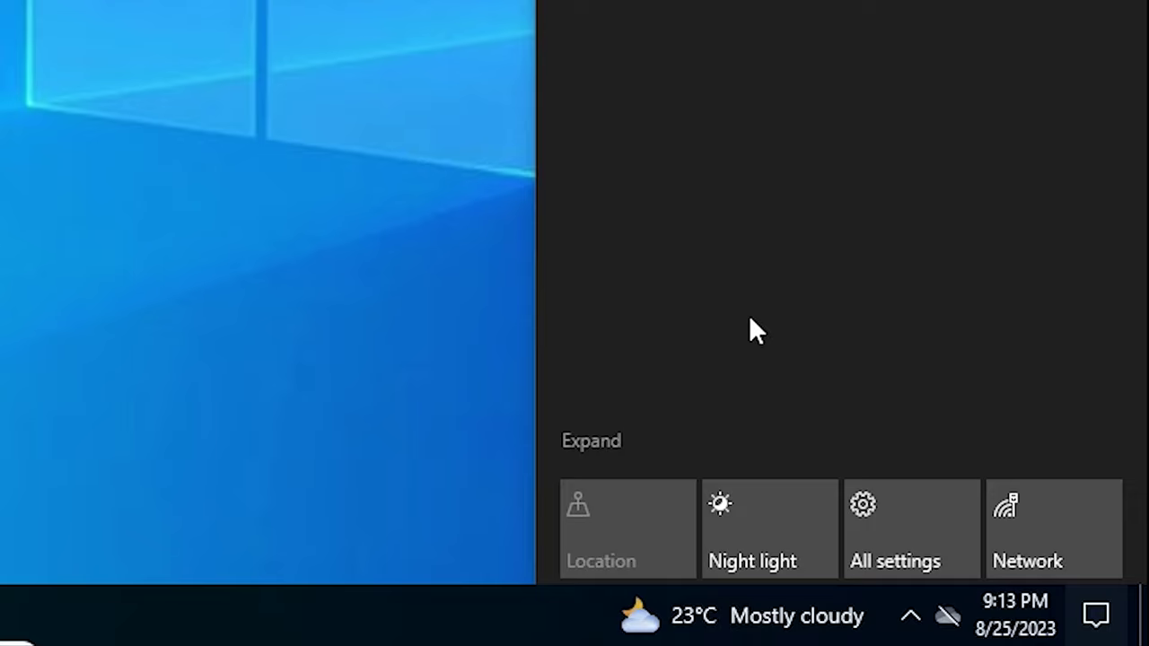
click(684, 477)
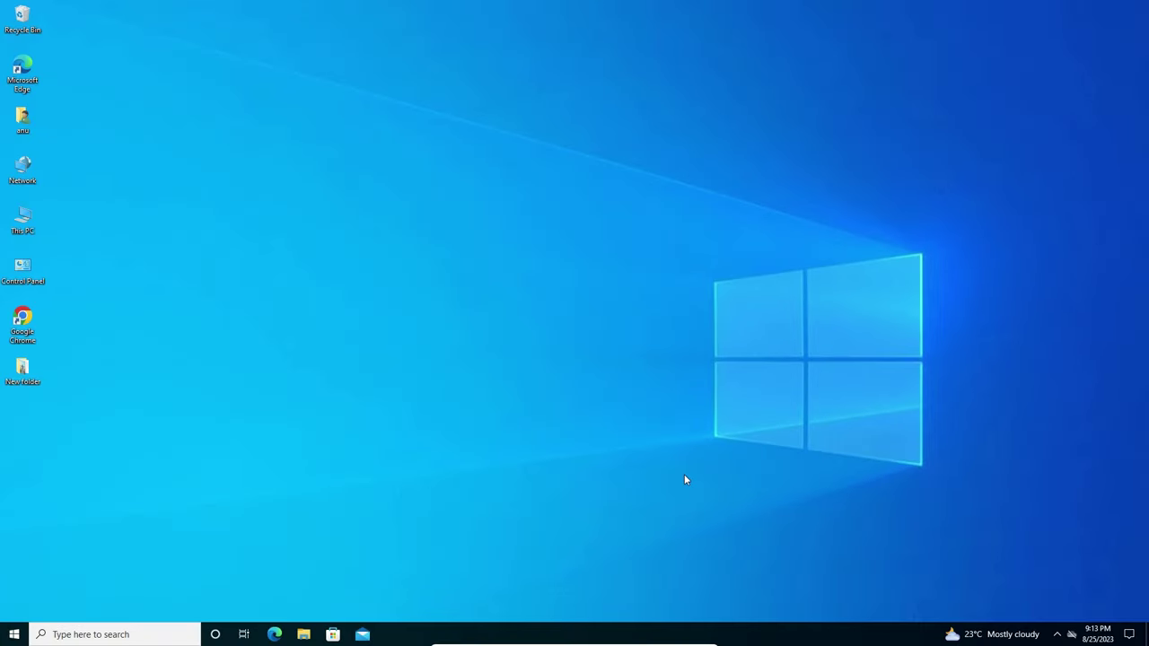